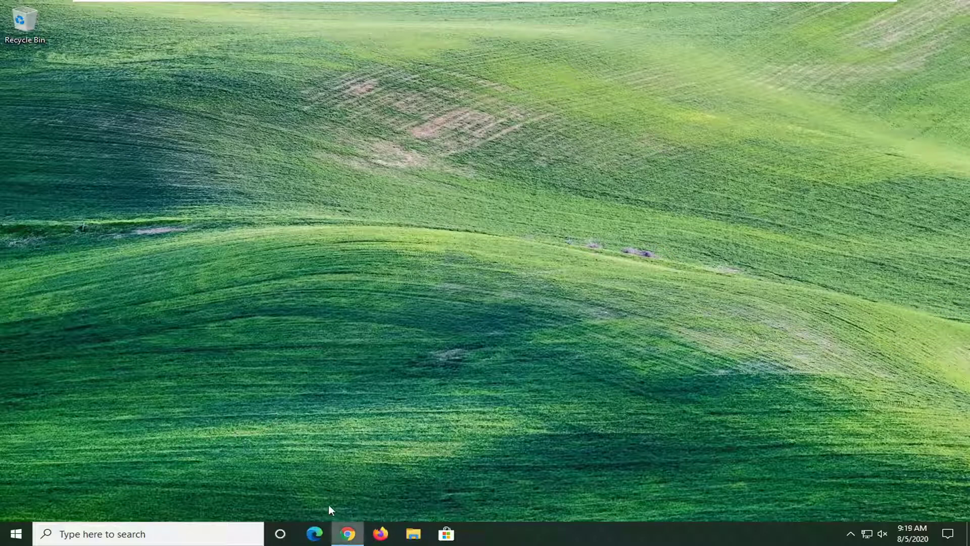
Close the running Chrome window from its taskbar jump list
{"action": "left_click_drag", "start_coordinate": [326, 490], "coordinate": [327, 490]}
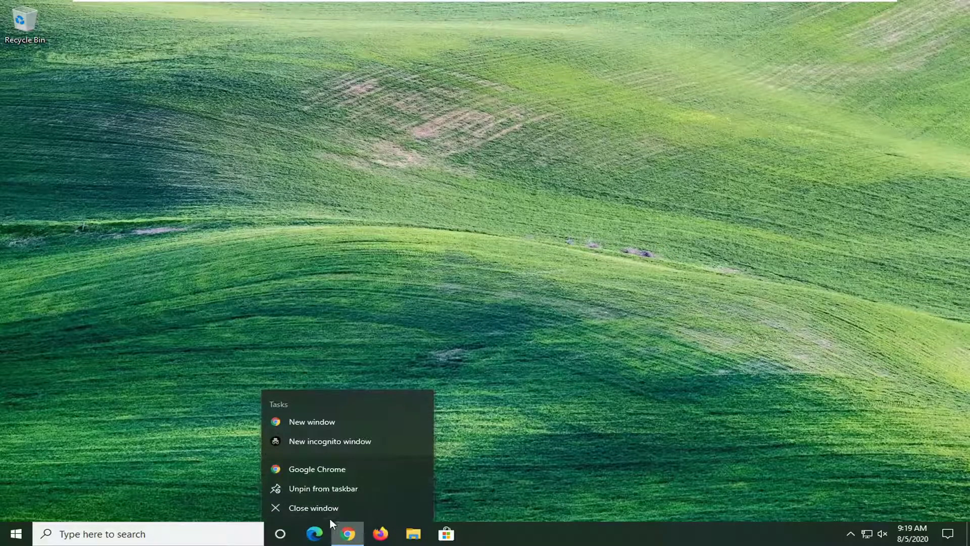
{"action": "left_click", "coordinate": [321, 509]}
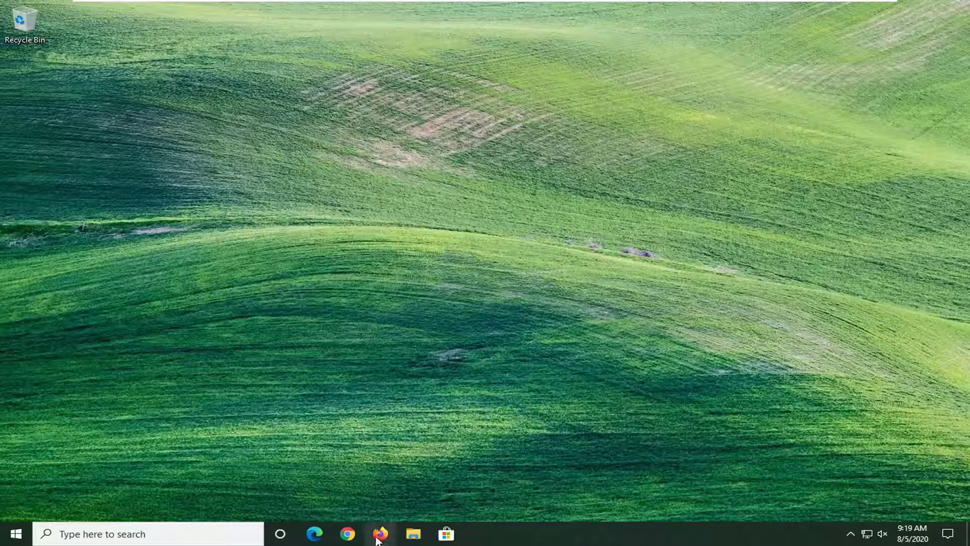
Launch Chrome maximized, load google.com, and search for 'directx download'
{"action": "left_click", "coordinate": [348, 534]}
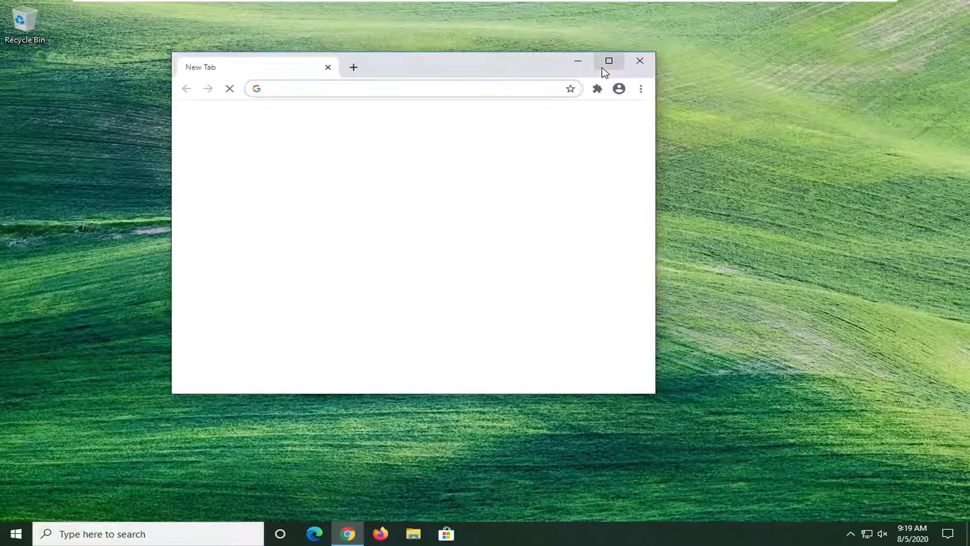
{"action": "left_click", "coordinate": [604, 69]}
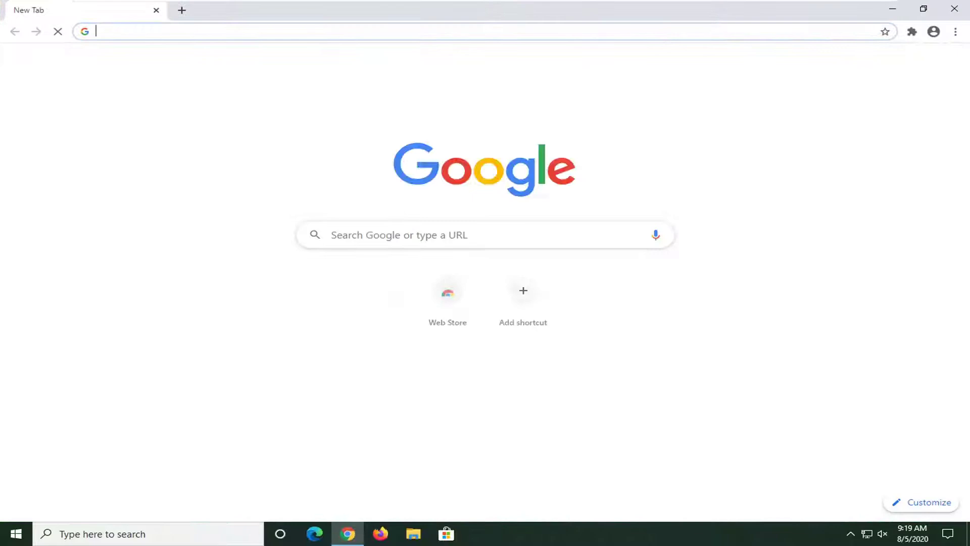
{"action": "left_click", "coordinate": [208, 31]}
{"action": "type", "text": "google.com"}
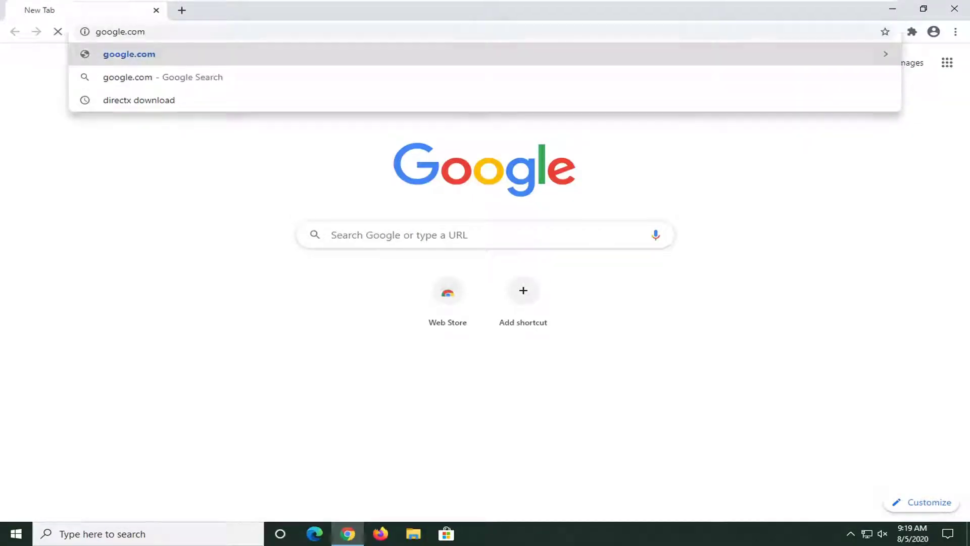
{"action": "key", "text": "Return"}
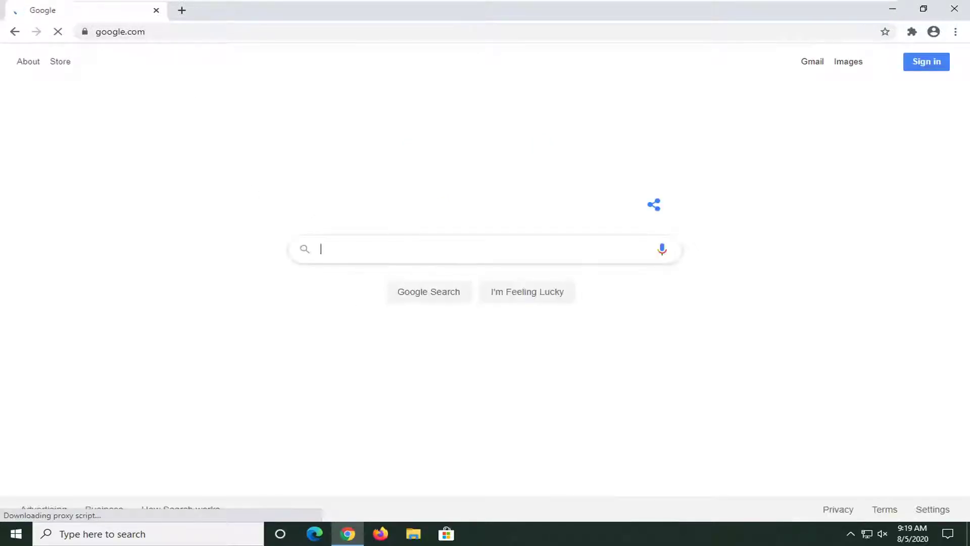
{"action": "type", "text": "direct"}
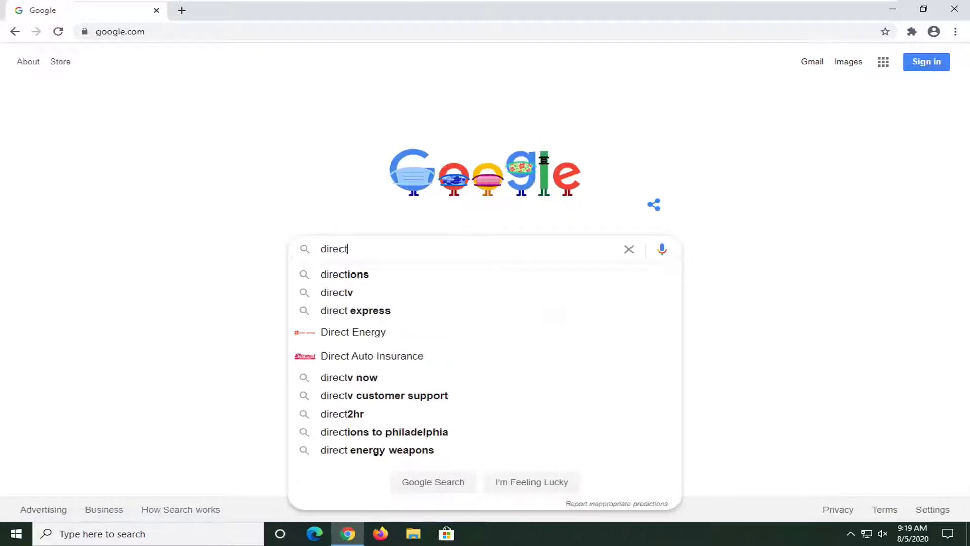
{"action": "type", "text": "x download"}
{"action": "key", "text": "Return"}
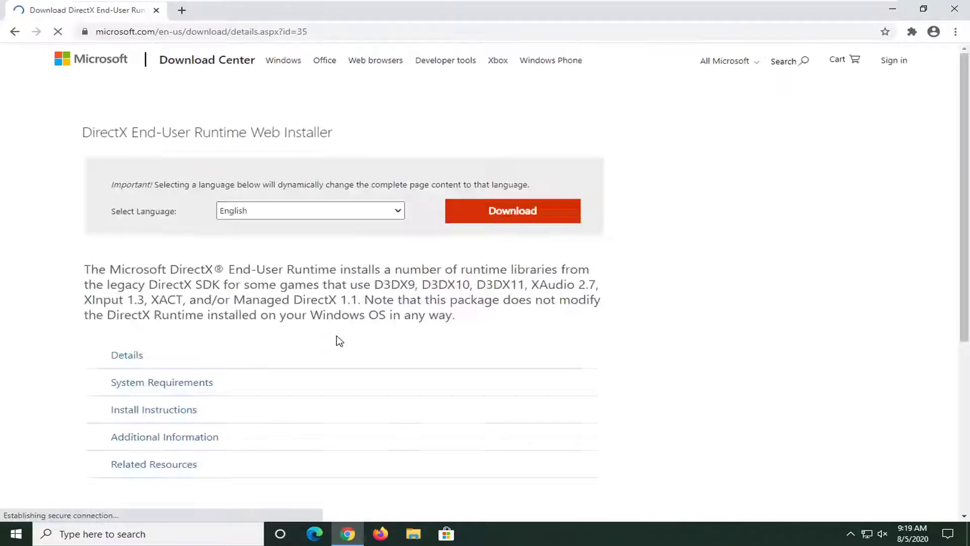
Download dxwebsetup.exe, the DirectX End-User Runtime Web Installer, from Microsoft's Download Center
{"action": "scroll", "coordinate": [481, 383], "scroll_direction": "down", "scroll_amount": 1}
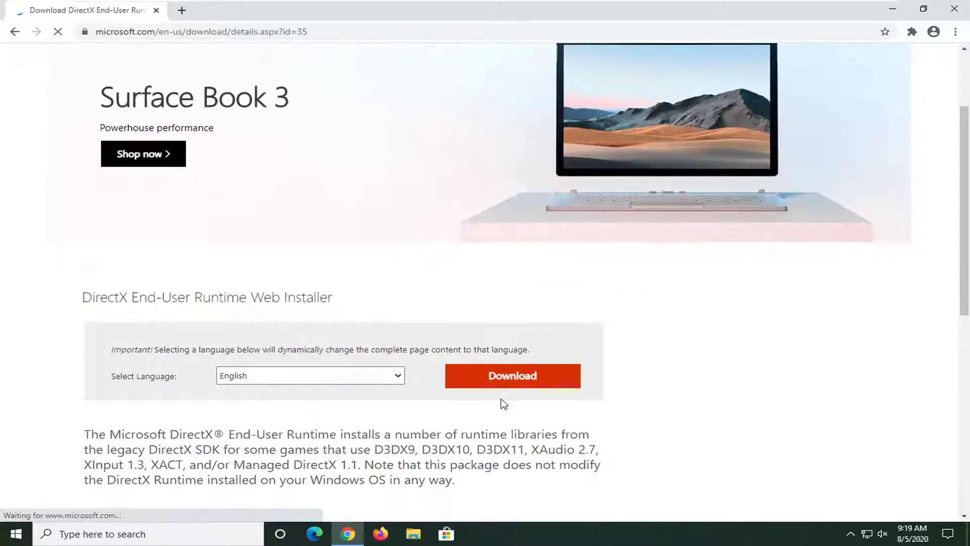
{"action": "left_click", "coordinate": [518, 376]}
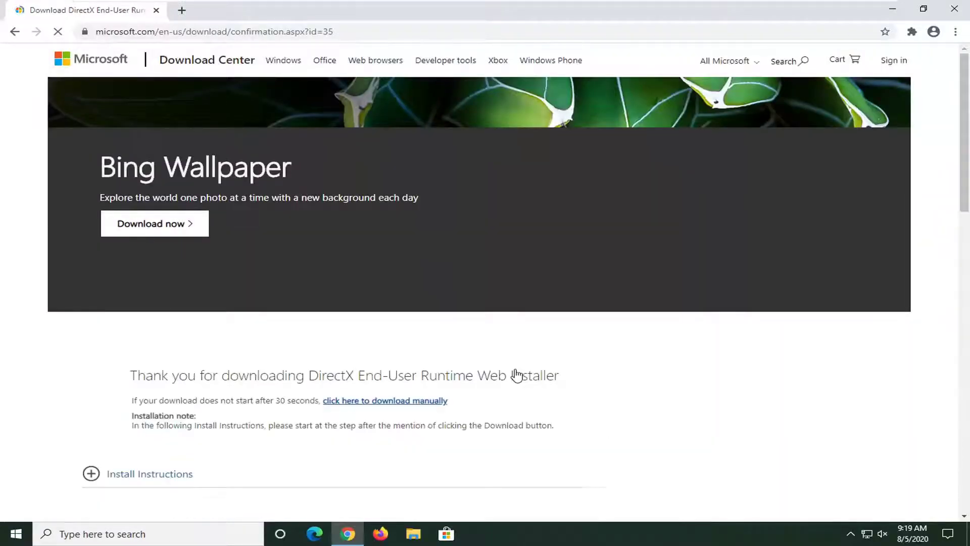
{"action": "scroll", "coordinate": [517, 375], "scroll_direction": "down", "scroll_amount": 1}
{"action": "scroll", "coordinate": [515, 375], "scroll_direction": "down", "scroll_amount": 1}
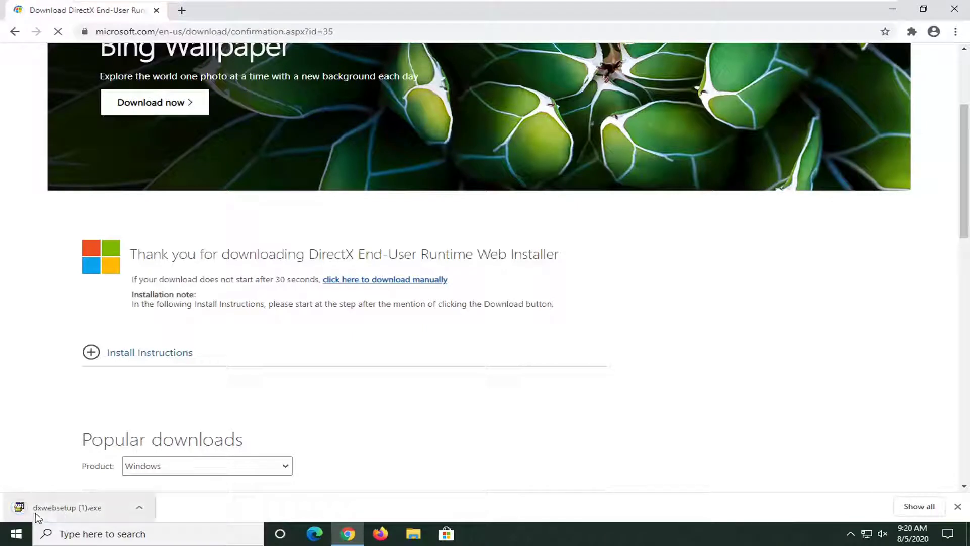
Run dxwebsetup.exe, approve it in User Account Control, and close Chrome
{"action": "left_click", "coordinate": [49, 510]}
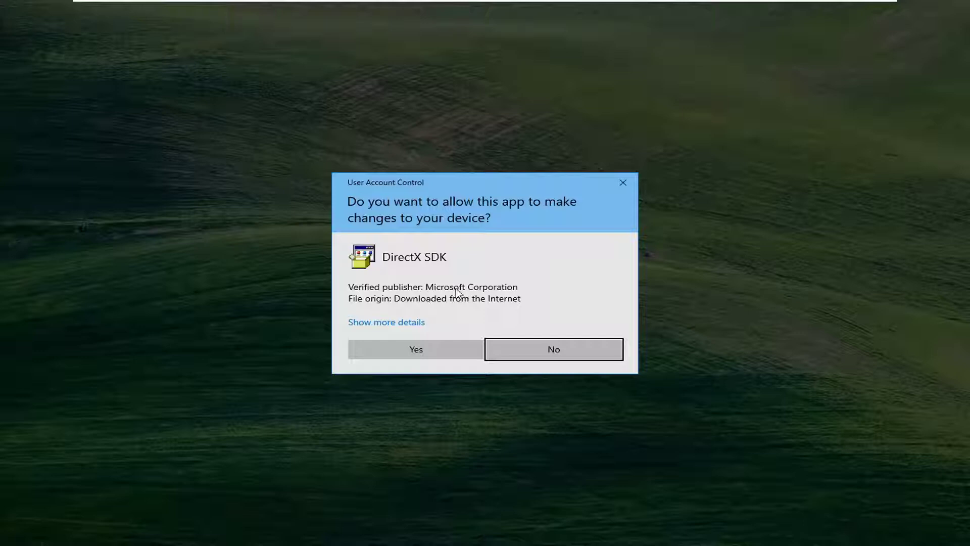
{"action": "left_click", "coordinate": [402, 348]}
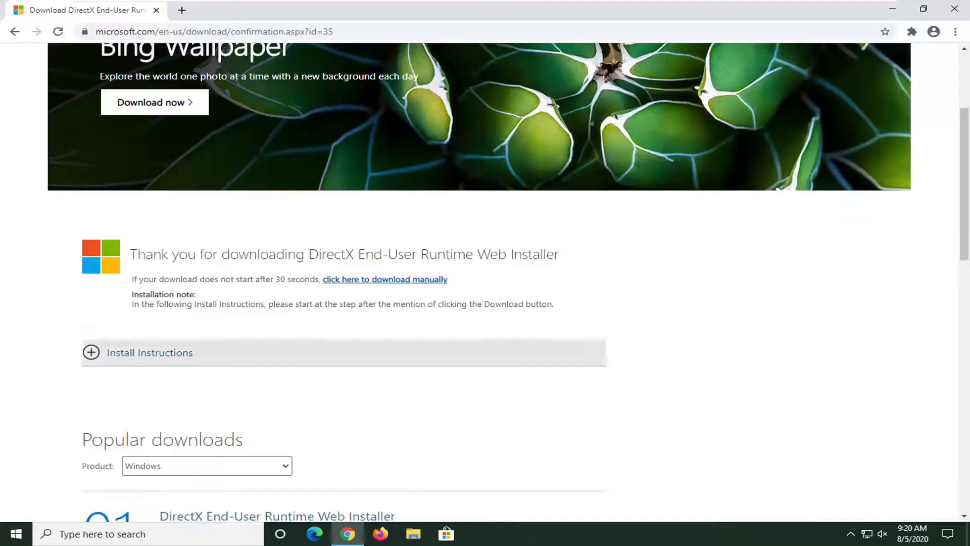
{"action": "left_click", "coordinate": [953, 9]}
Center DirectX Setup, accept the licence, decline the Bing Bar, and finish the wizard
{"action": "left_click_drag", "start_coordinate": [192, 44], "coordinate": [351, 77]}
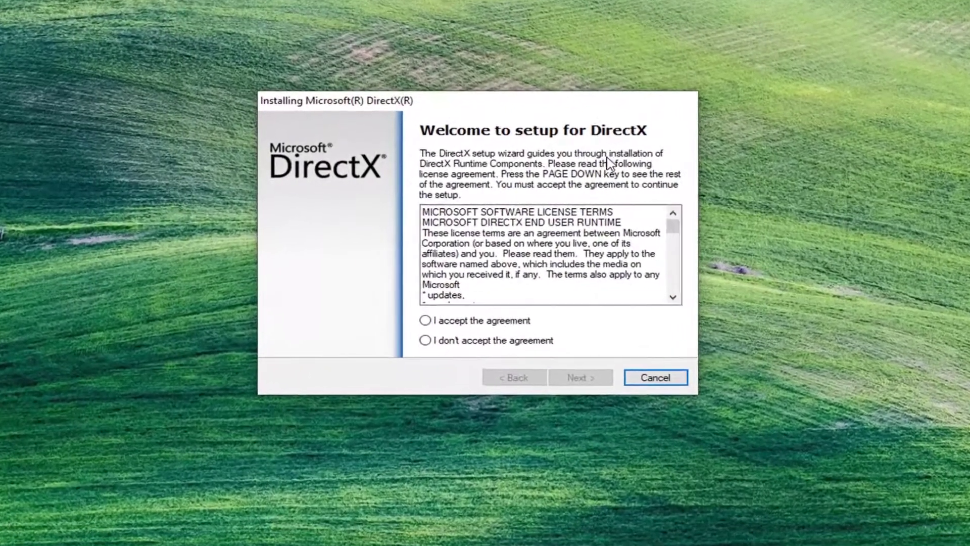
{"action": "left_click", "coordinate": [427, 322]}
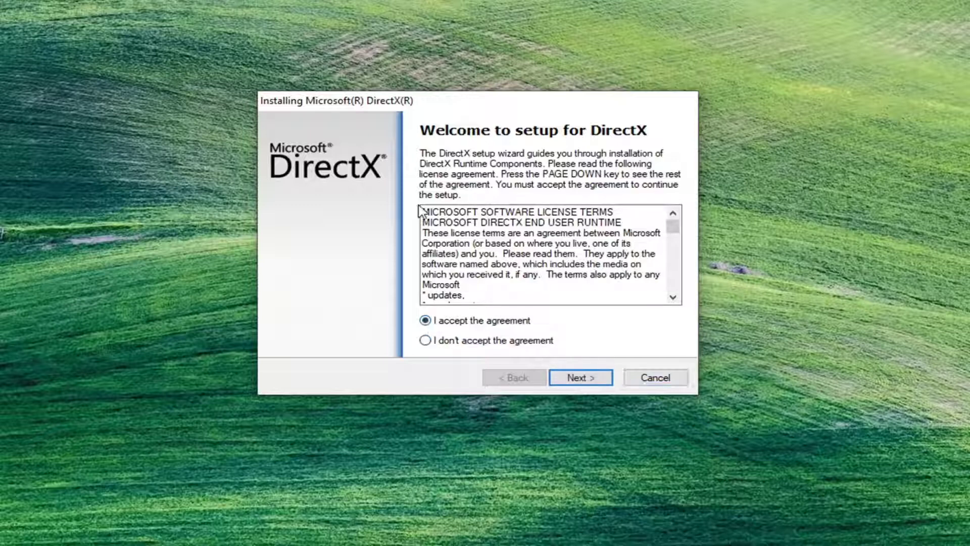
{"action": "left_click", "coordinate": [565, 379]}
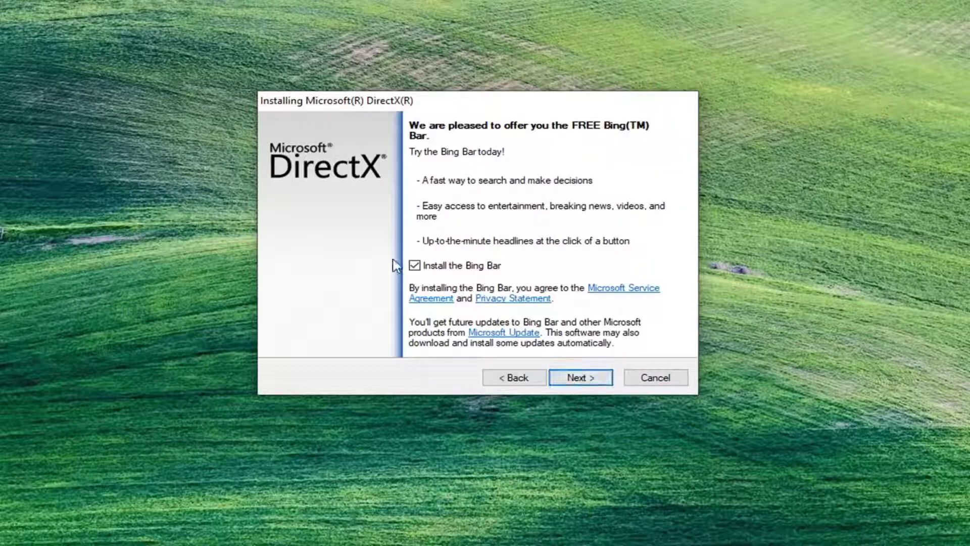
{"action": "left_click", "coordinate": [414, 266]}
{"action": "left_click", "coordinate": [588, 380]}
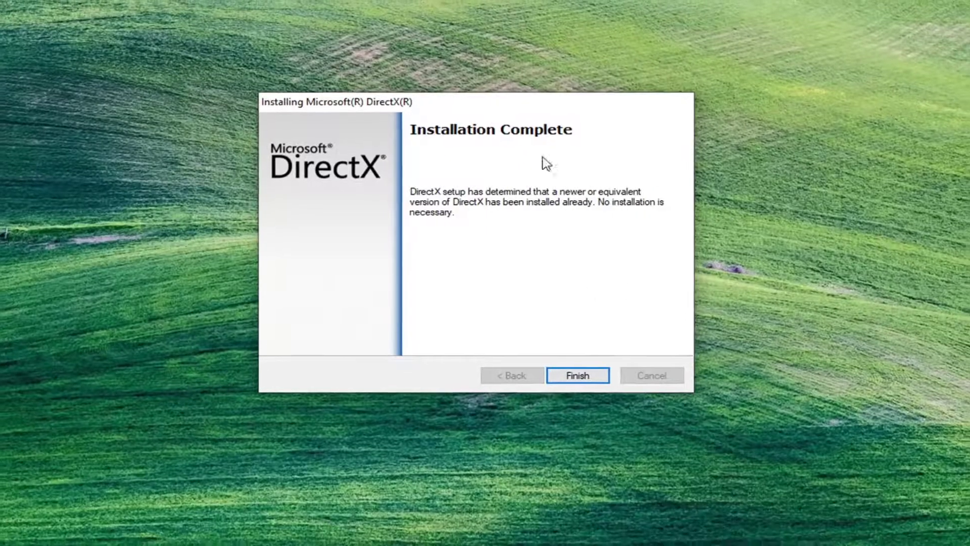
{"action": "left_click", "coordinate": [570, 375]}
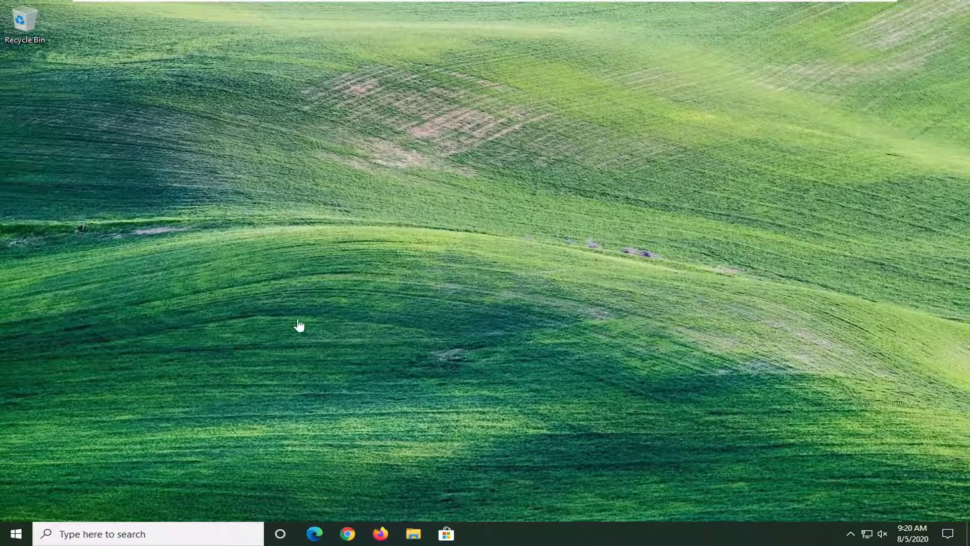
Reopen Chrome and search for '.net framework'
{"action": "left_click", "coordinate": [348, 533]}
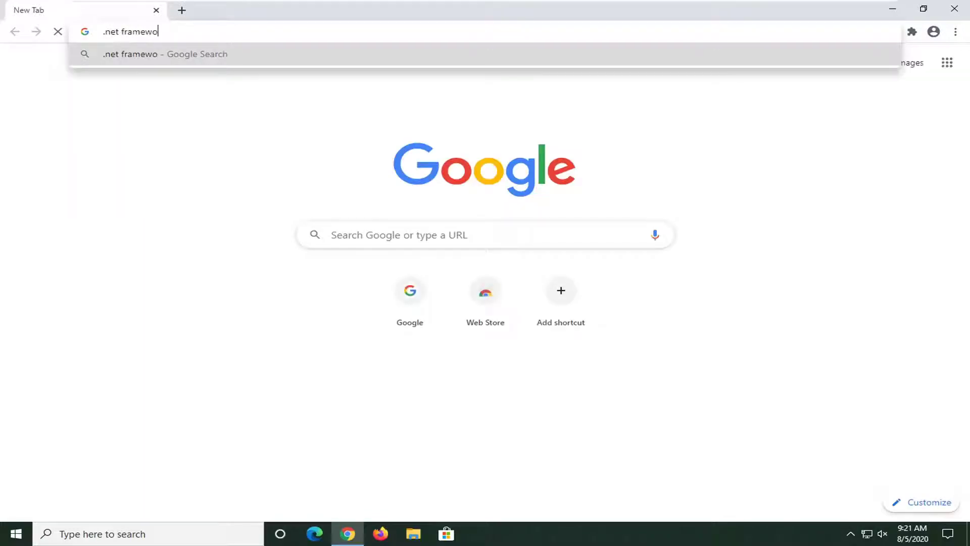
{"action": "key", "text": "Return"}
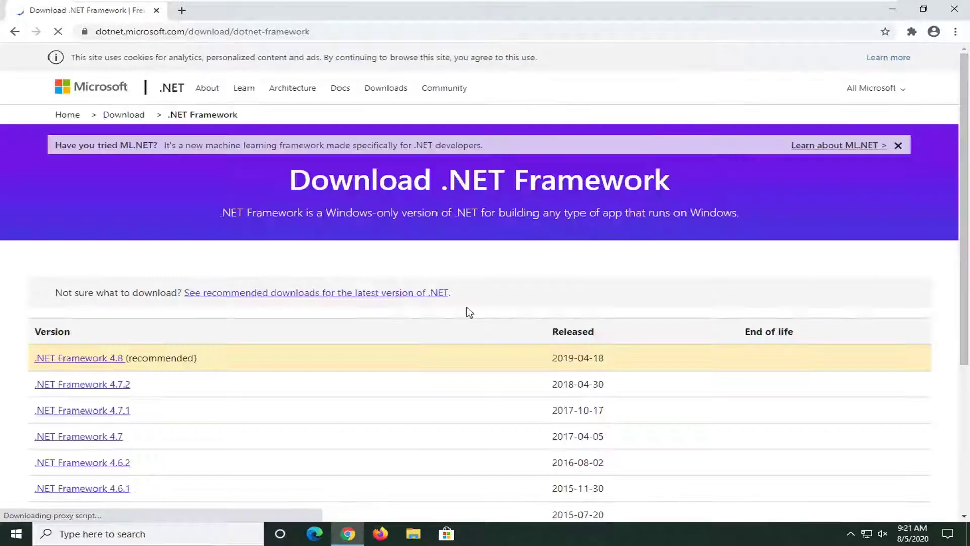
Open the .NET Framework 4.8 page and download the 4.8 Runtime web installer
{"action": "scroll", "coordinate": [342, 304], "scroll_direction": "down", "scroll_amount": 1}
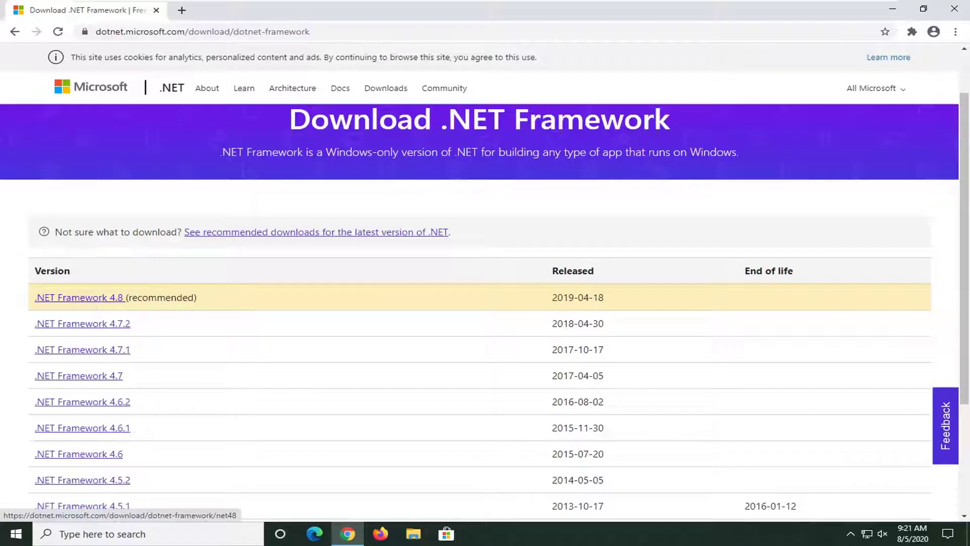
{"action": "left_click", "coordinate": [84, 300]}
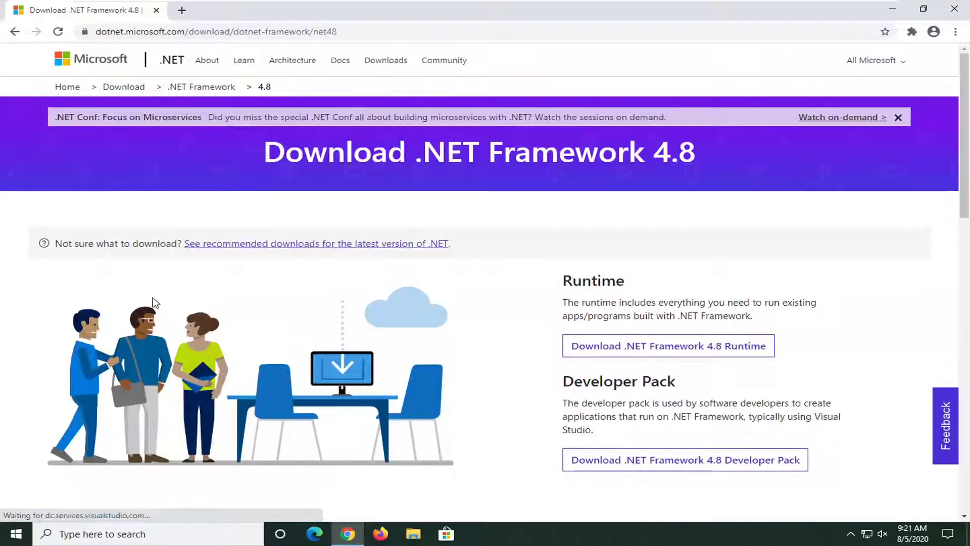
{"action": "scroll", "coordinate": [637, 268], "scroll_direction": "down", "scroll_amount": 1}
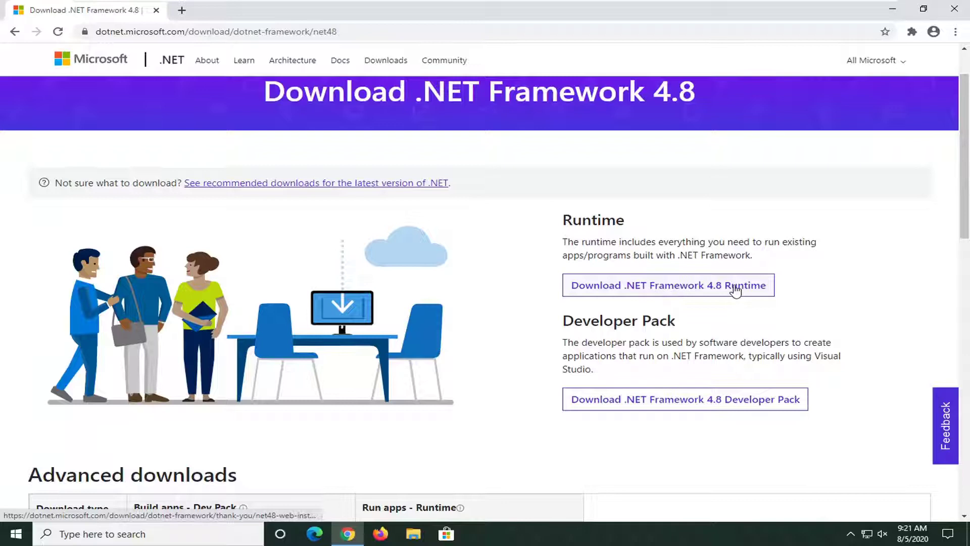
{"action": "left_click", "coordinate": [657, 284]}
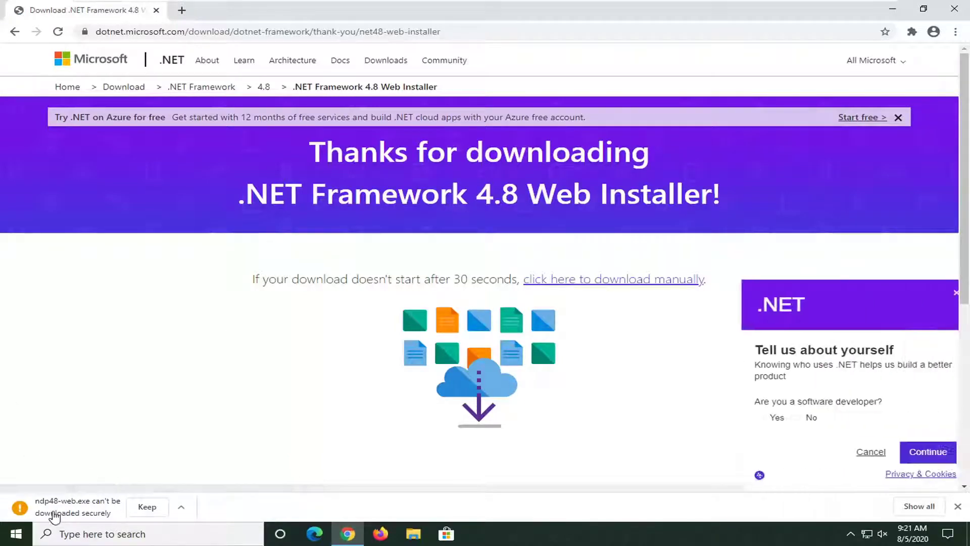
Keep ndp48-web.exe despite the security warning, launch it, and answer Yes to UAC
{"action": "left_click", "coordinate": [138, 510]}
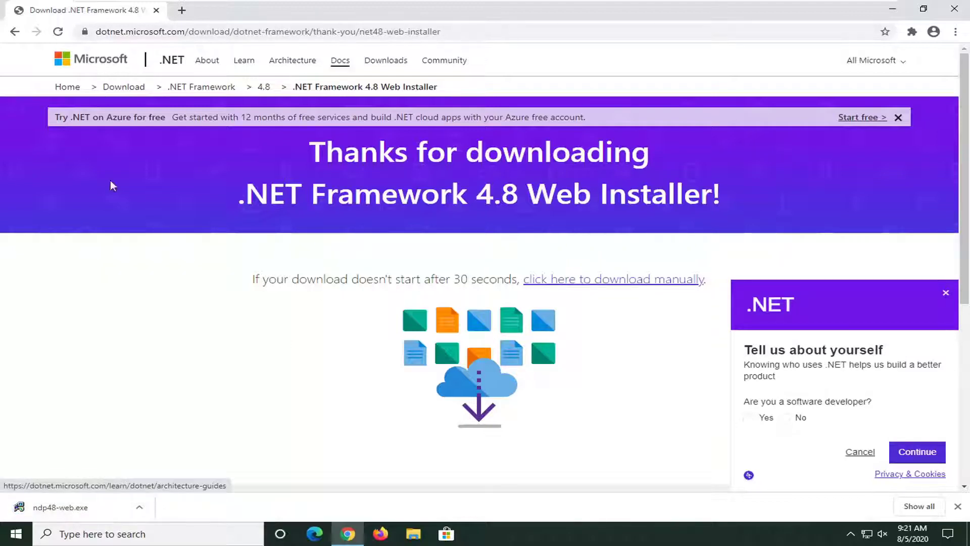
{"action": "left_click", "coordinate": [59, 511]}
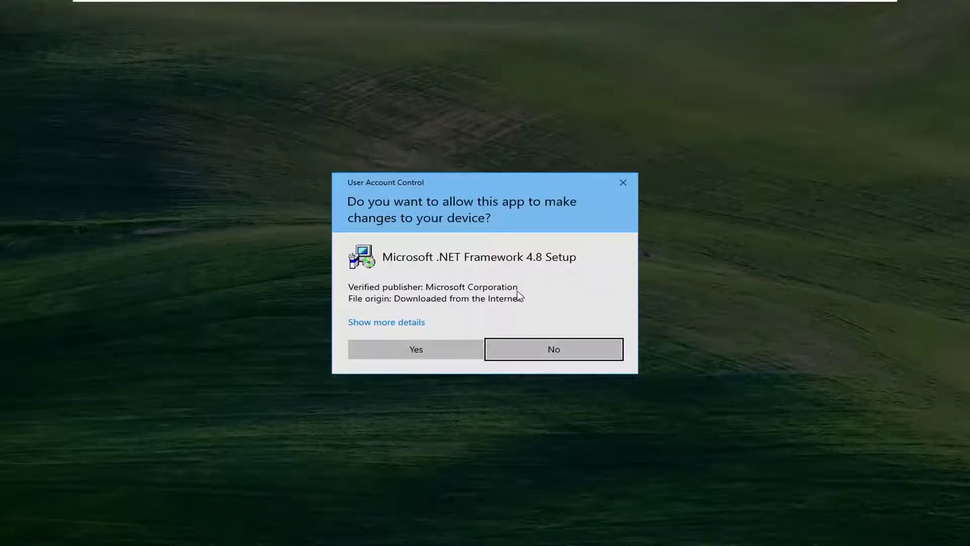
{"action": "left_click", "coordinate": [426, 348]}
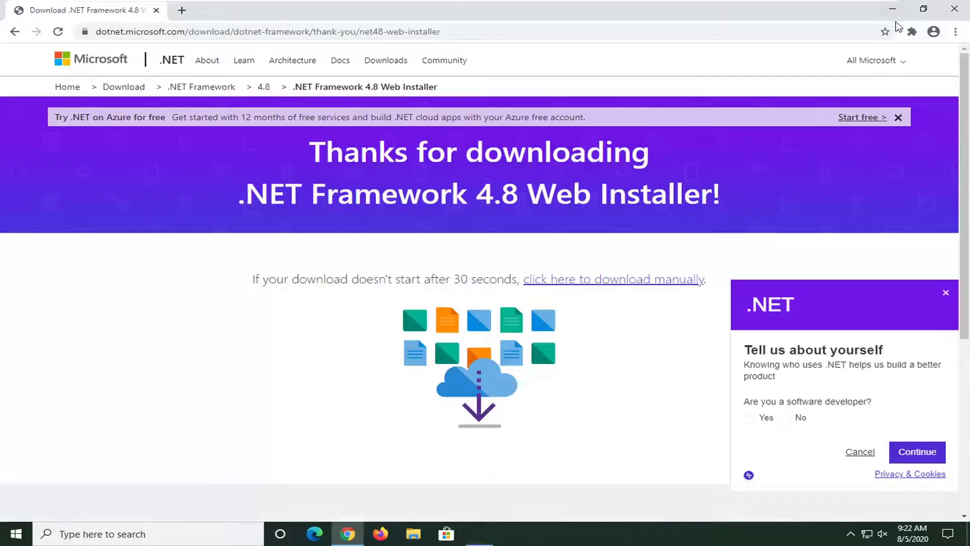
Close Chrome and dismiss the notice that .NET Framework 4.8 is already installed
{"action": "left_click", "coordinate": [964, 8]}
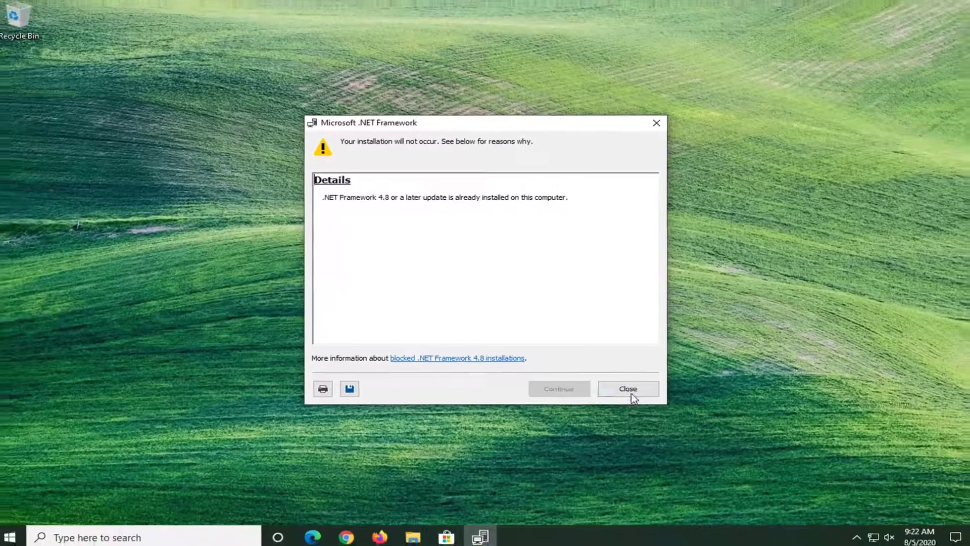
{"action": "left_click", "coordinate": [631, 394]}
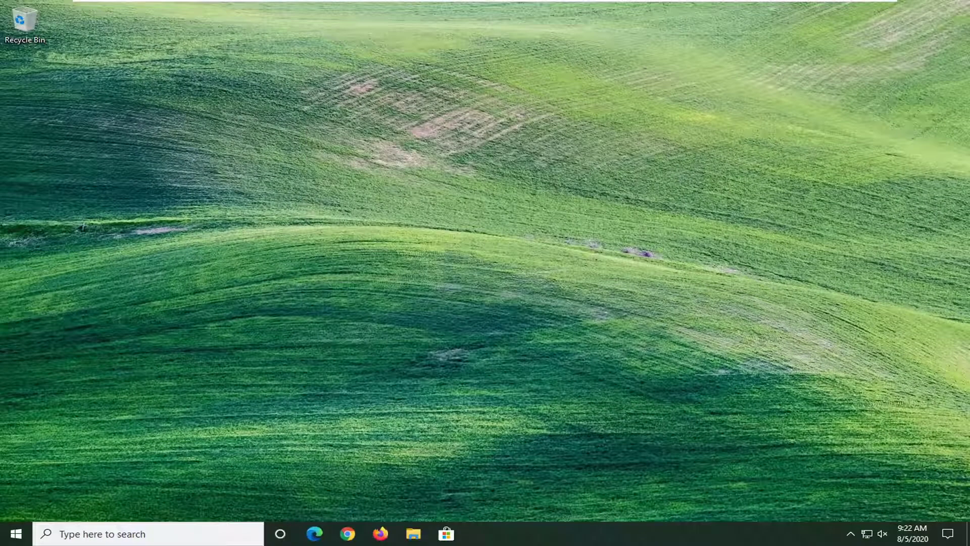